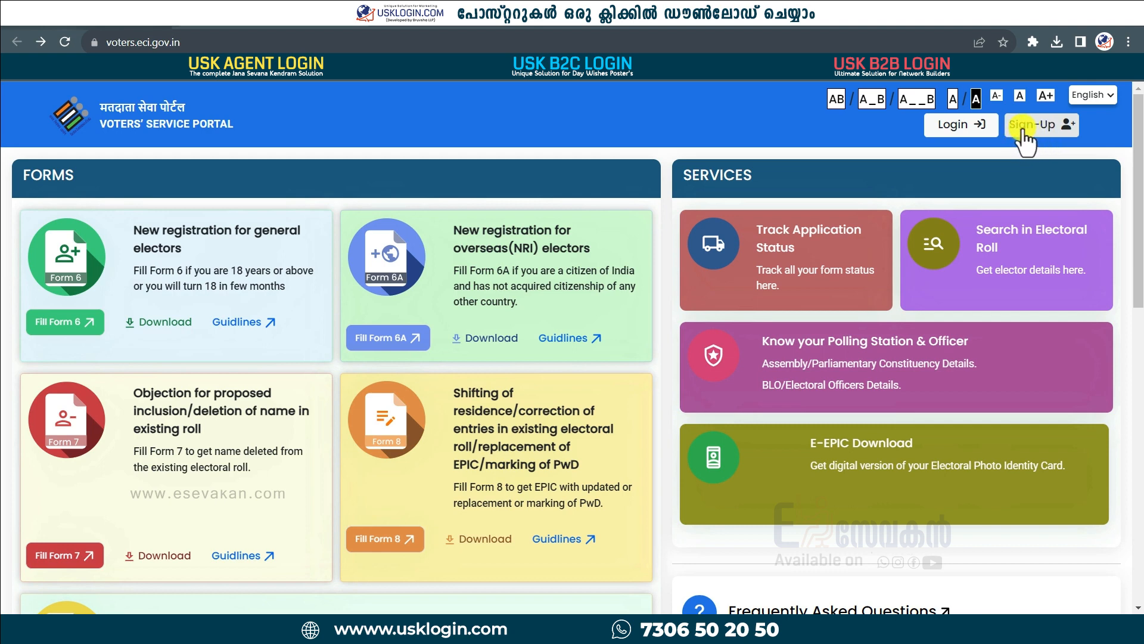
# - Open the login page from the Voters' Service Portal homepage
pyautogui.click(965, 126)
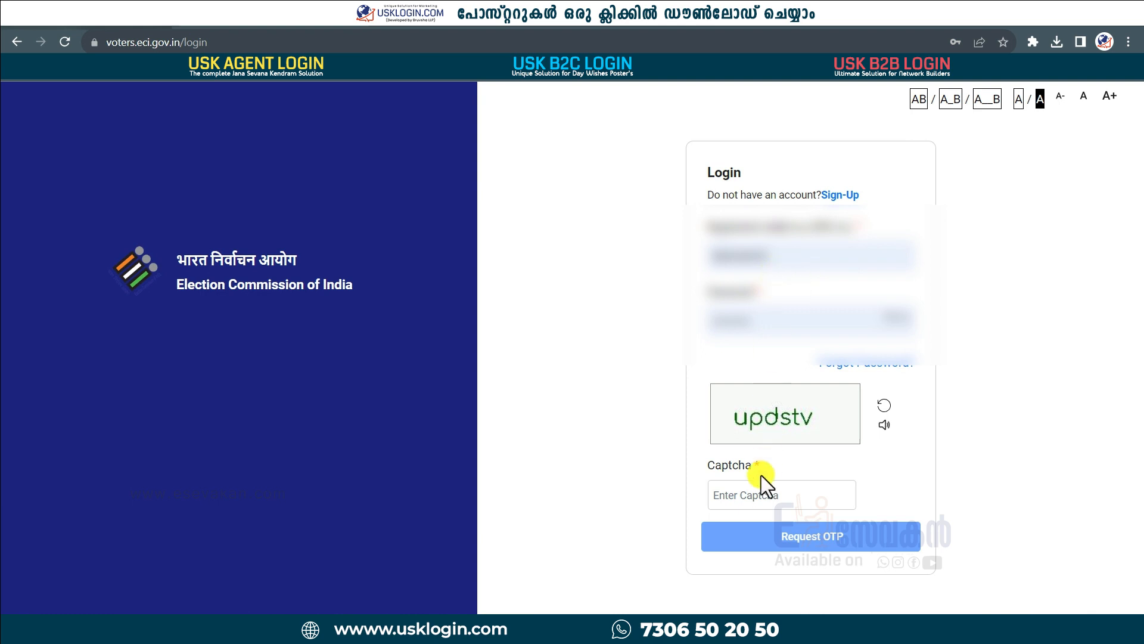
# - Enter the captcha shown on the login page and request a one-time password
pyautogui.click(752, 498)
pyautogui.write('up')
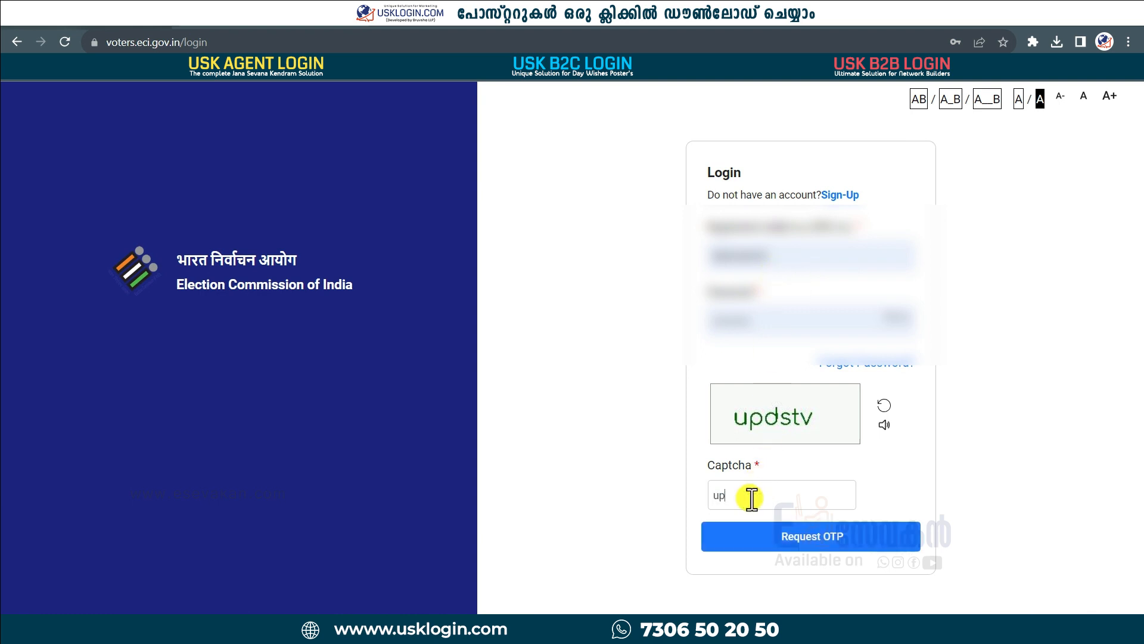
pyautogui.write('dstv')
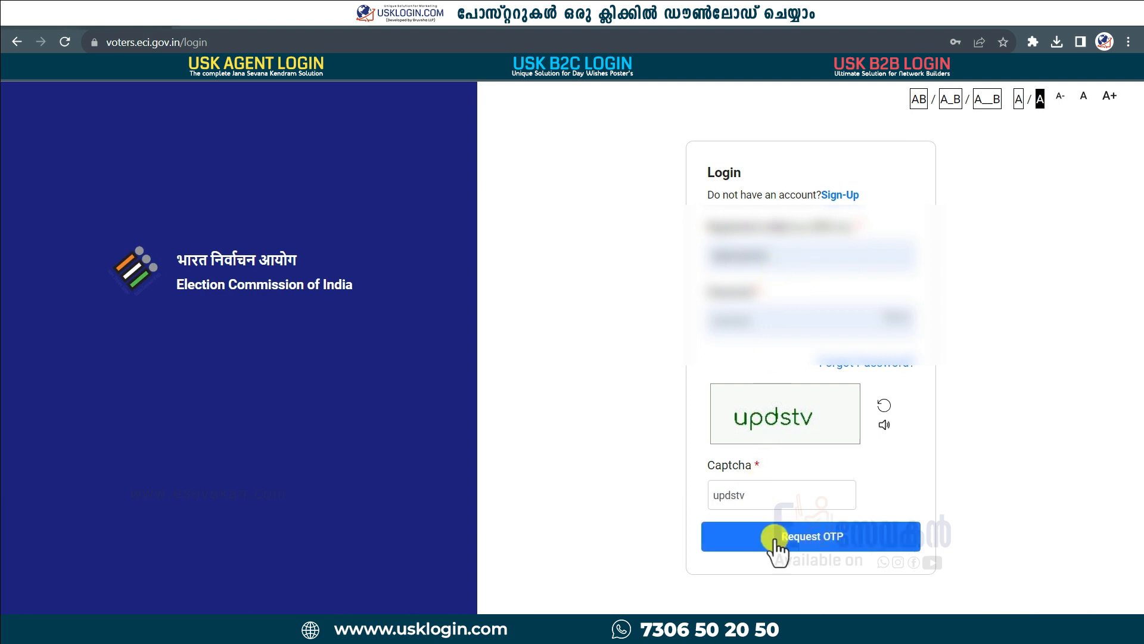
pyautogui.click(774, 544)
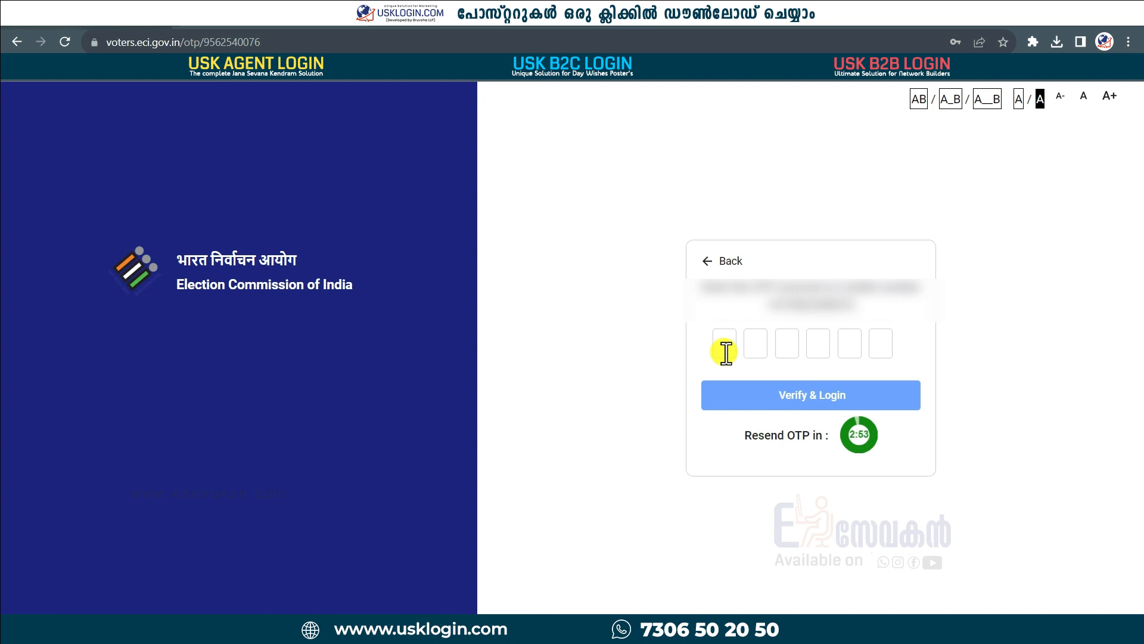
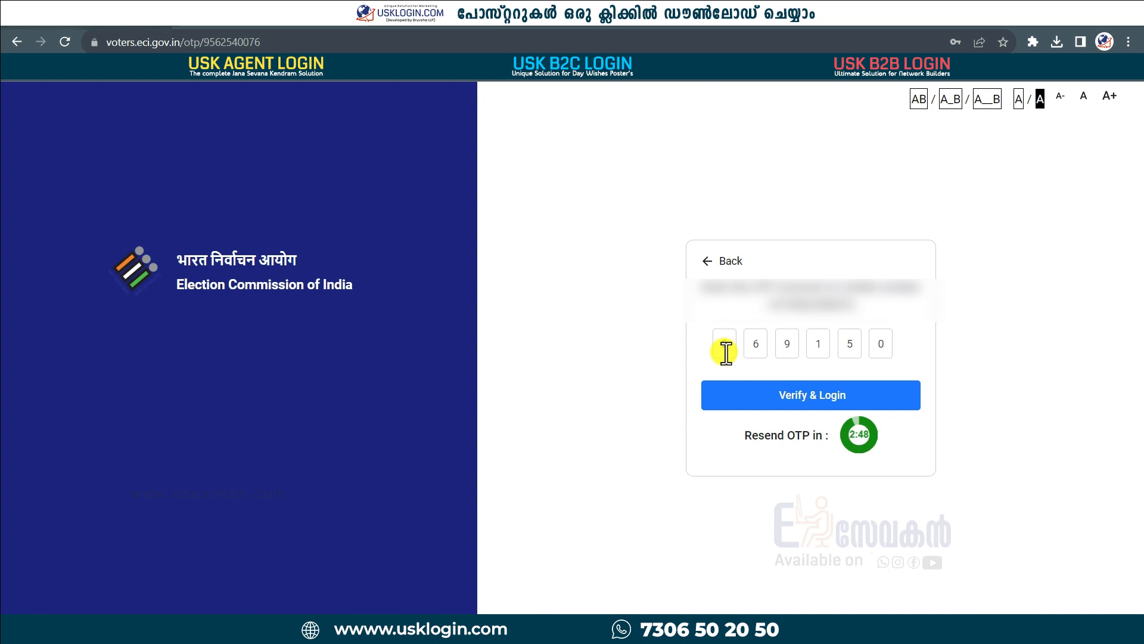
# - Enter the six-digit one-time password and verify to log in
pyautogui.click(726, 350)
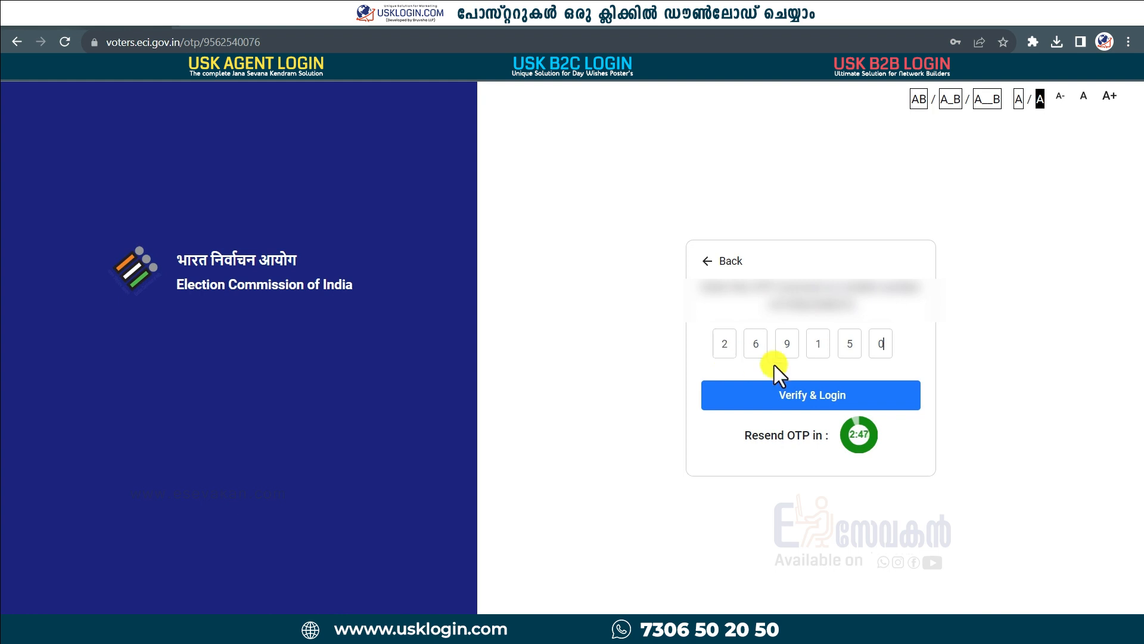
pyautogui.click(785, 398)
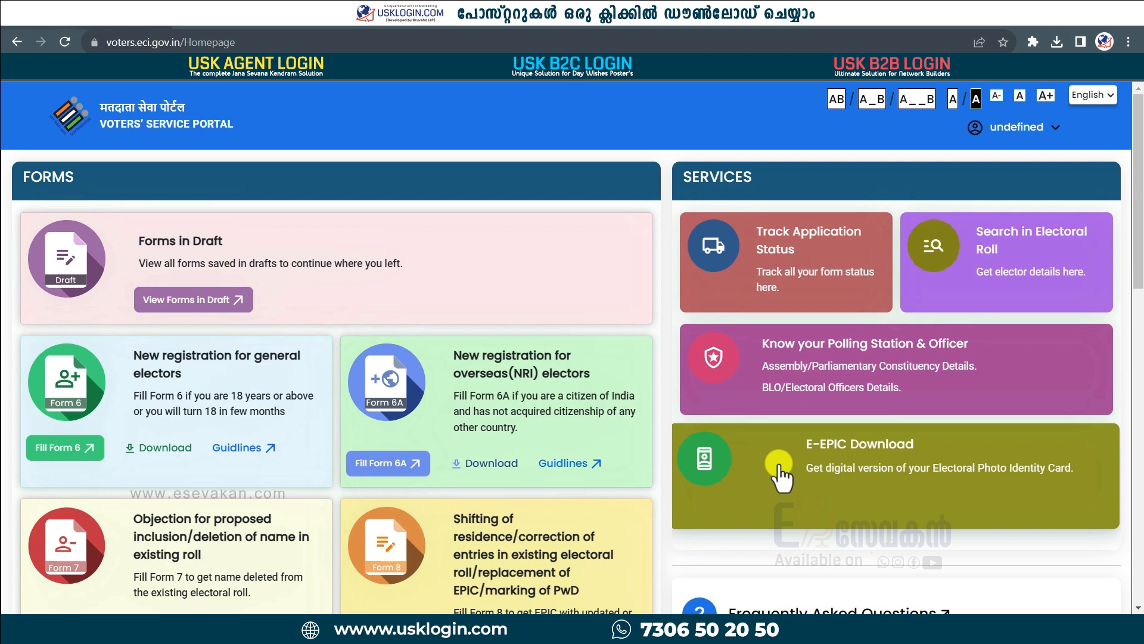
# - Start Form 8 for Other elector and enter that elector's EPIC number
pyautogui.scroll(-5, 546, 488)
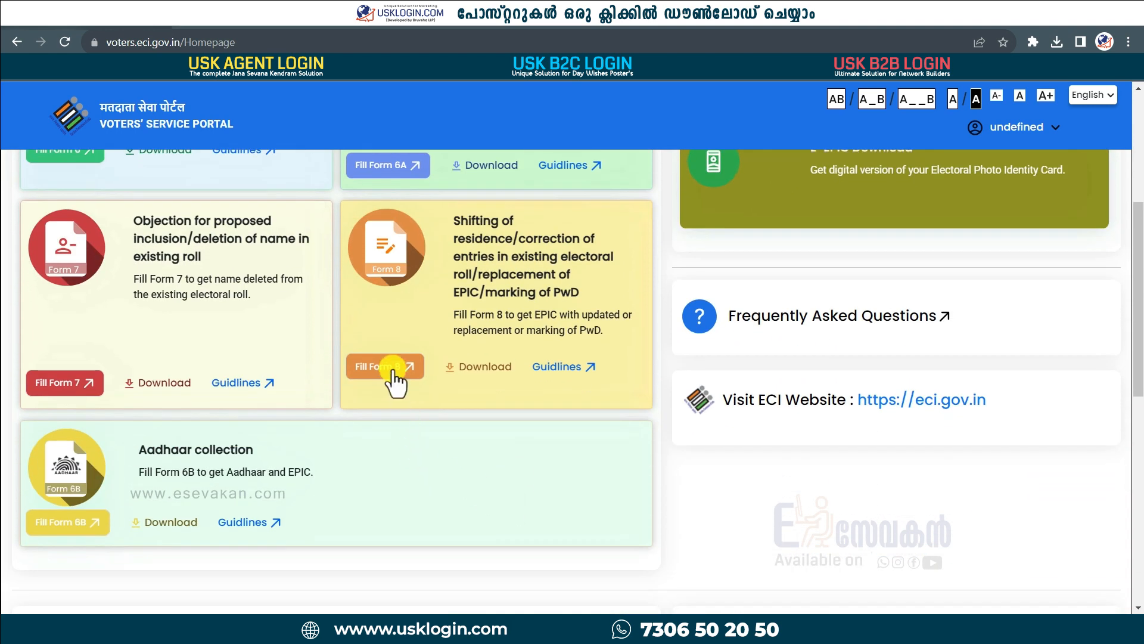
pyautogui.click(393, 372)
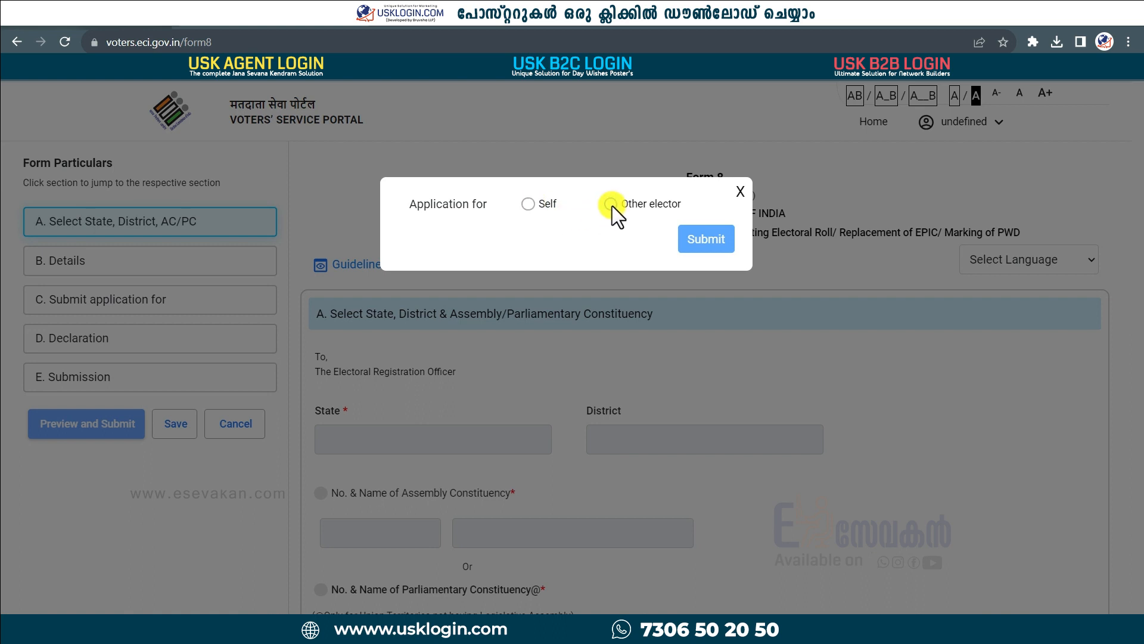
pyautogui.click(611, 205)
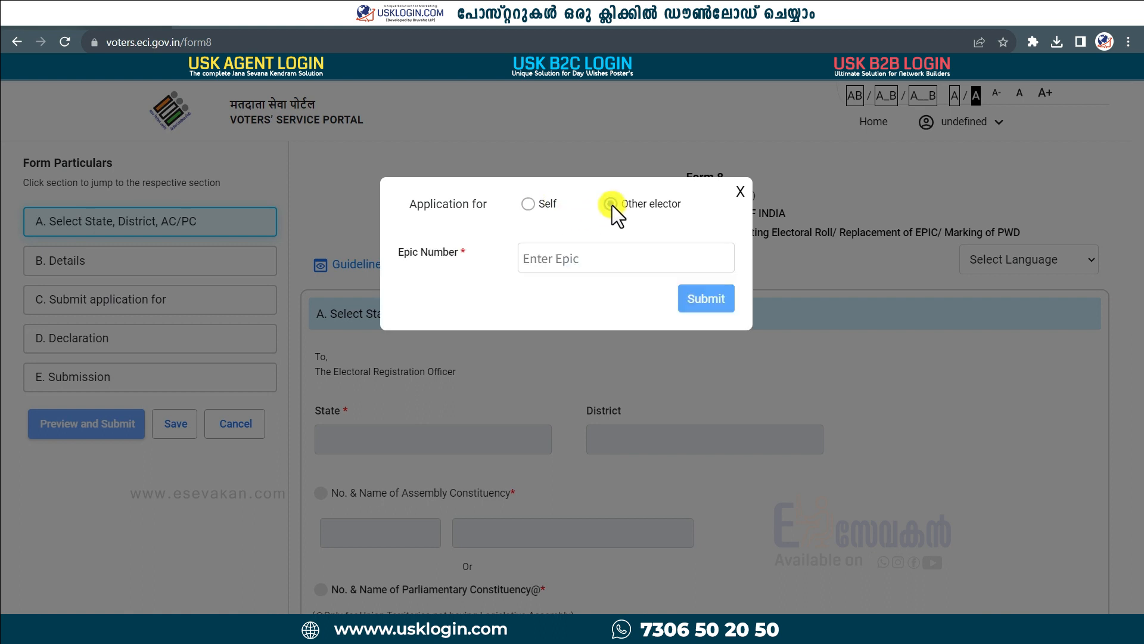
pyautogui.click(575, 262)
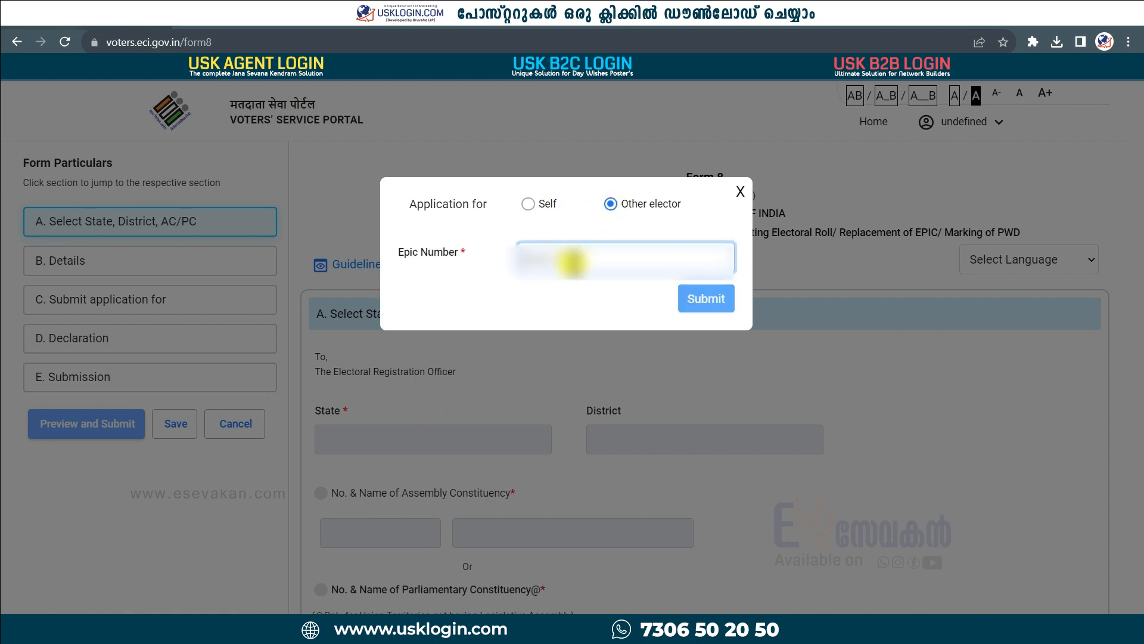
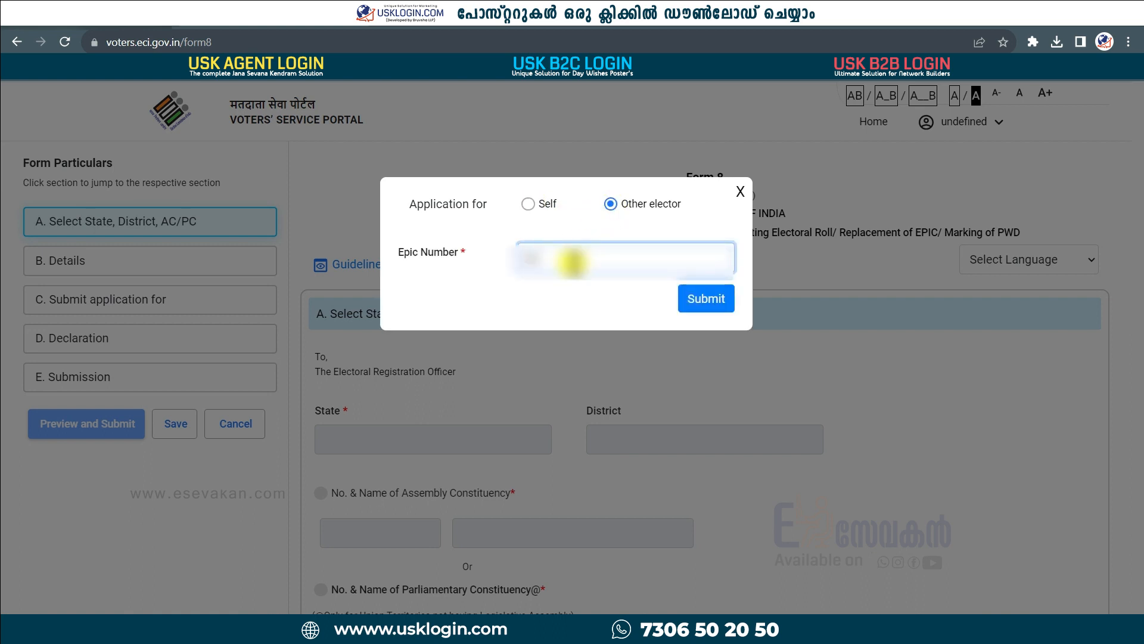
# - Confirm the elector's record and choose Correction of Entries in Existing Electoral Roll
pyautogui.click(710, 302)
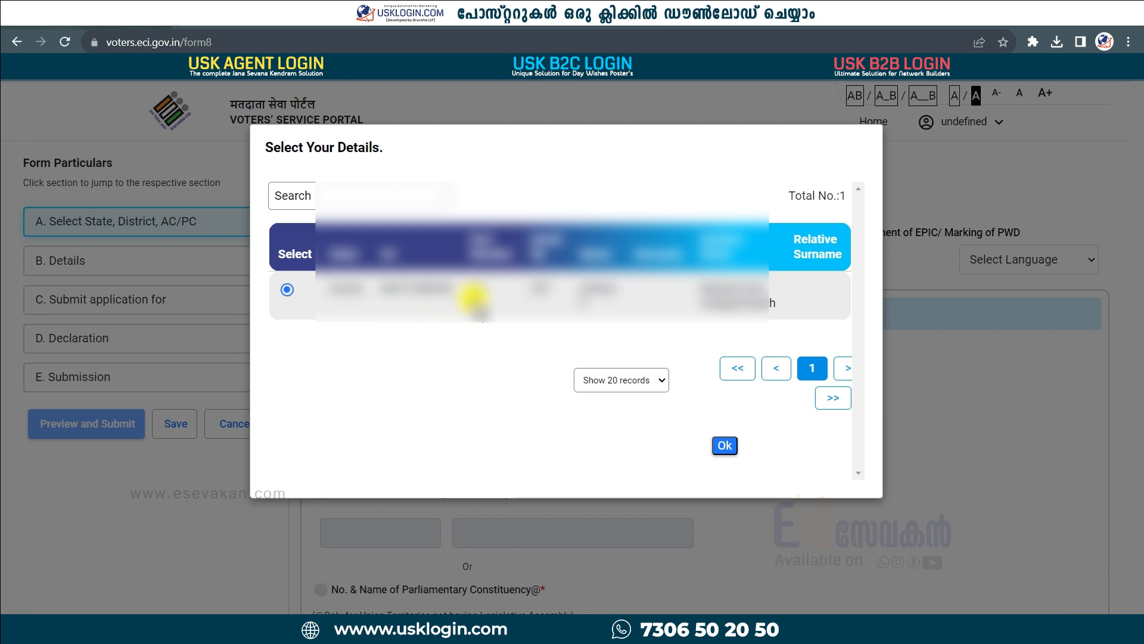
pyautogui.click(724, 446)
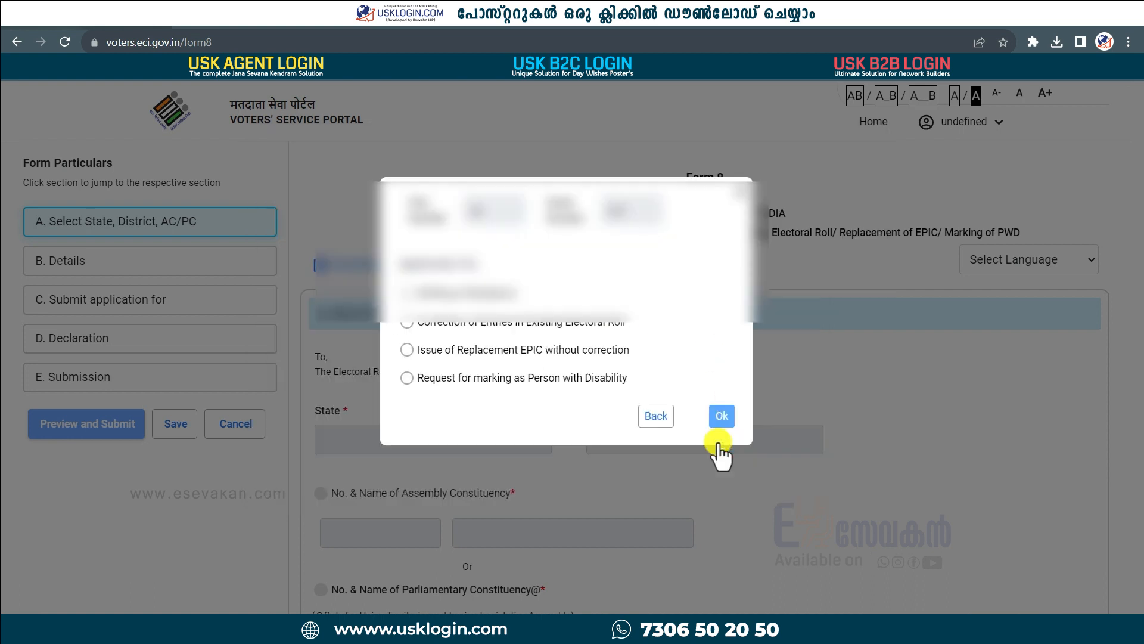
pyautogui.click(407, 322)
pyautogui.click(722, 416)
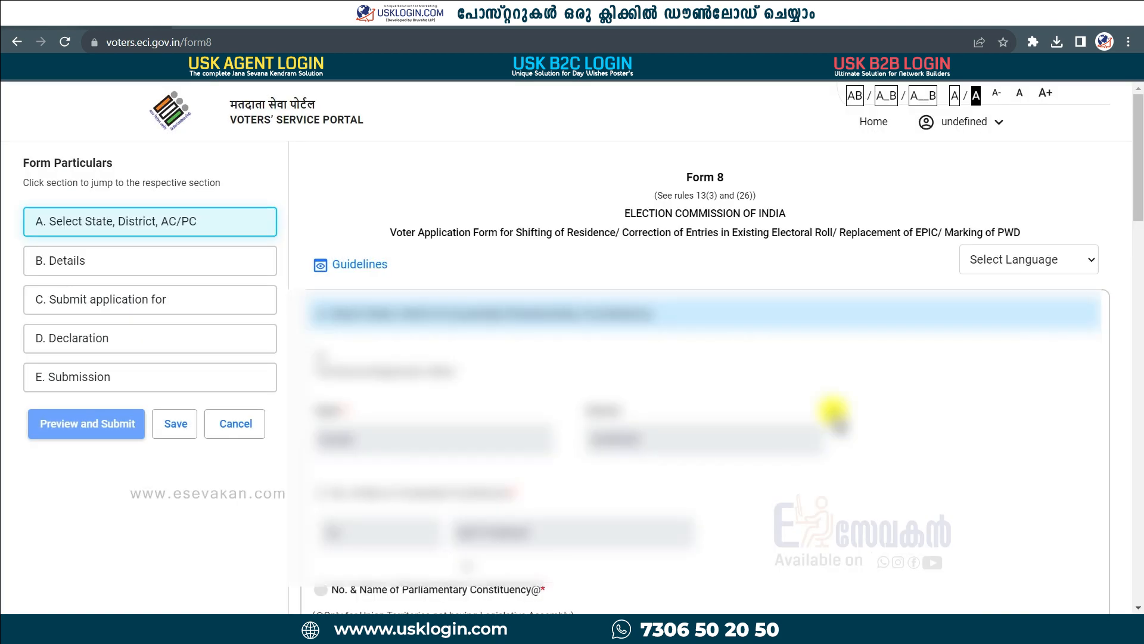
# - Accept the auto-filled section A and section B Details, moving on to section C
pyautogui.scroll(-2, 835, 417)
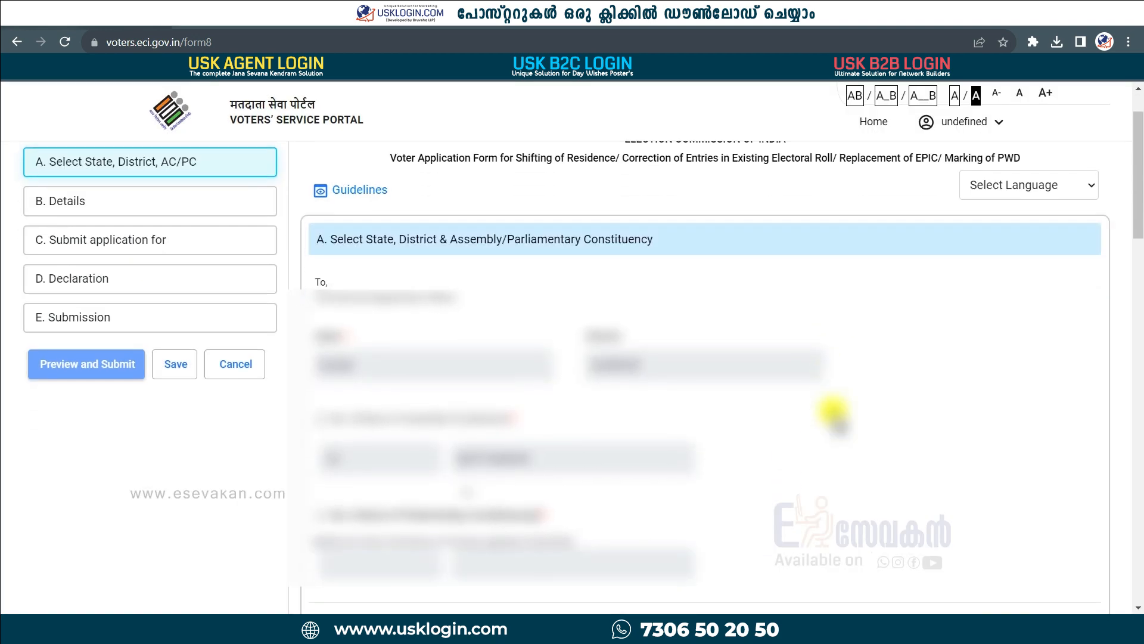
pyautogui.scroll(-5, 835, 411)
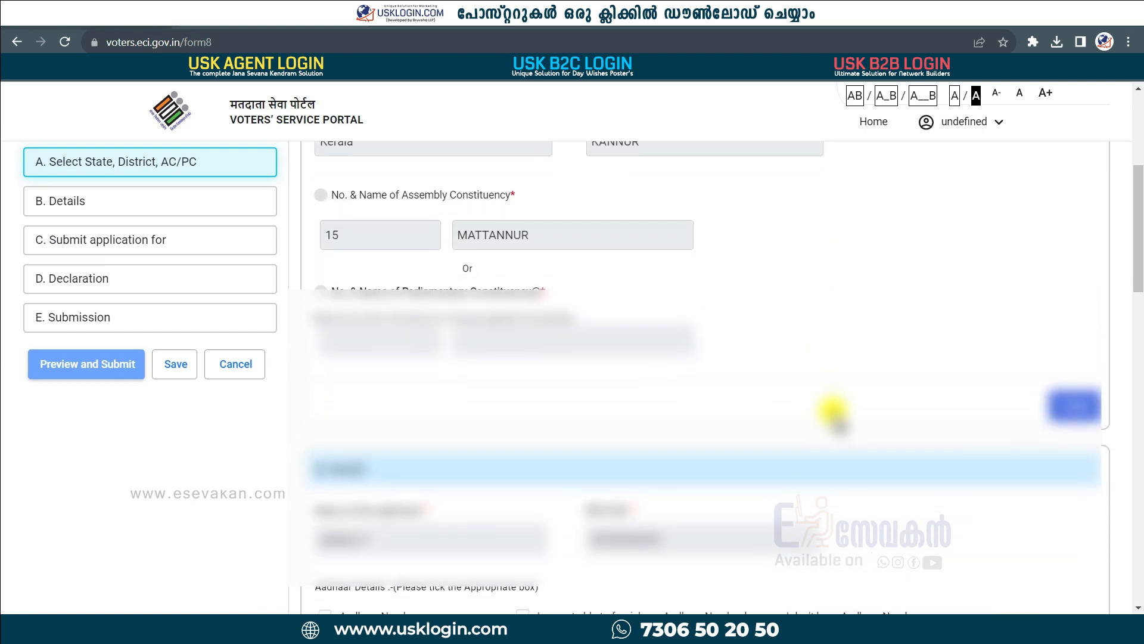
pyautogui.click(1076, 405)
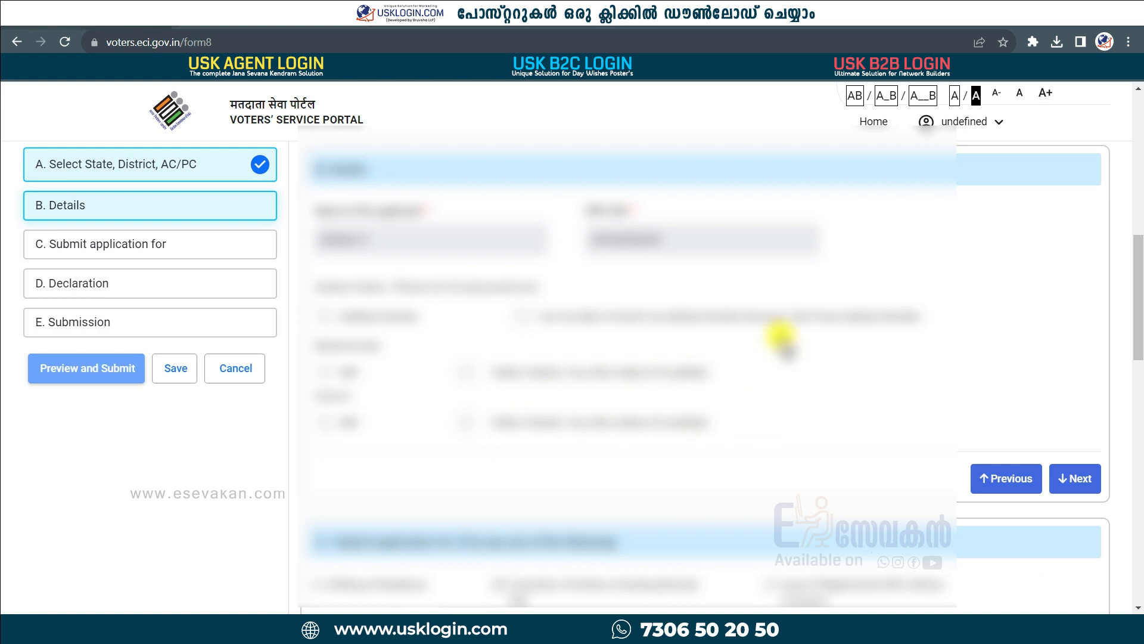
pyautogui.click(1076, 482)
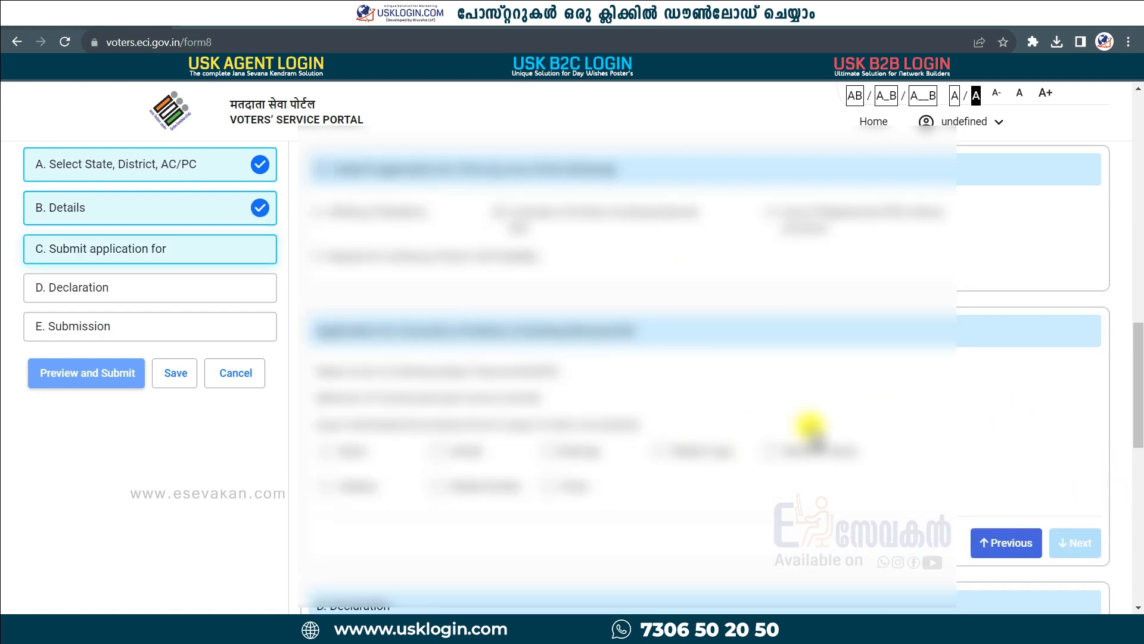
pyautogui.scroll(-1, 810, 427)
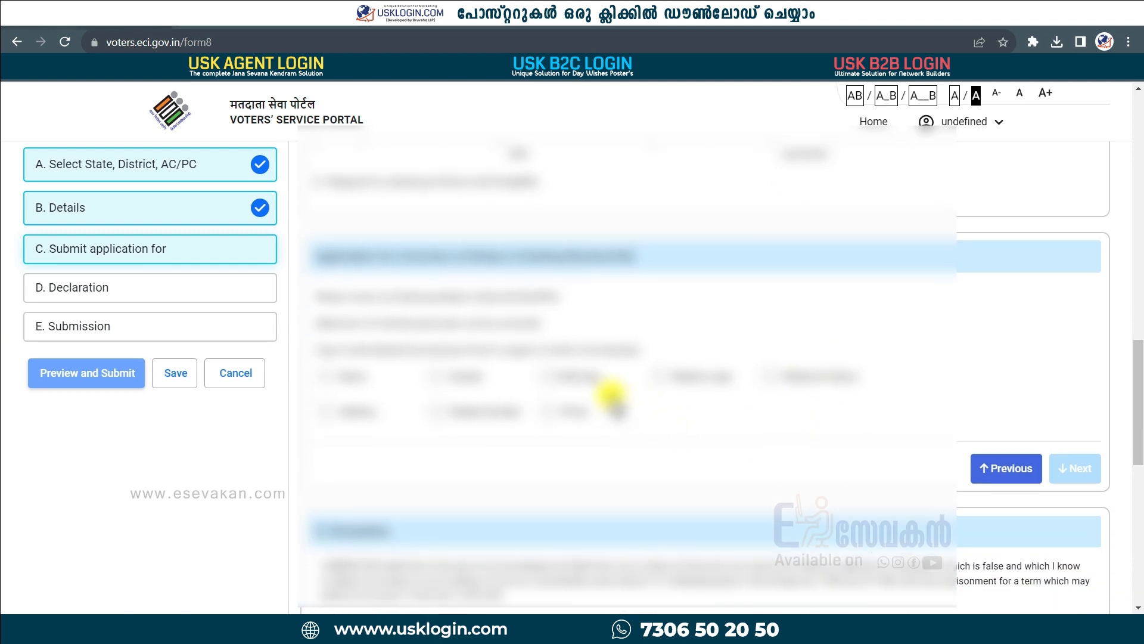
# - Tick DoB/Age for correction and enter the corrected birth date
pyautogui.click(545, 378)
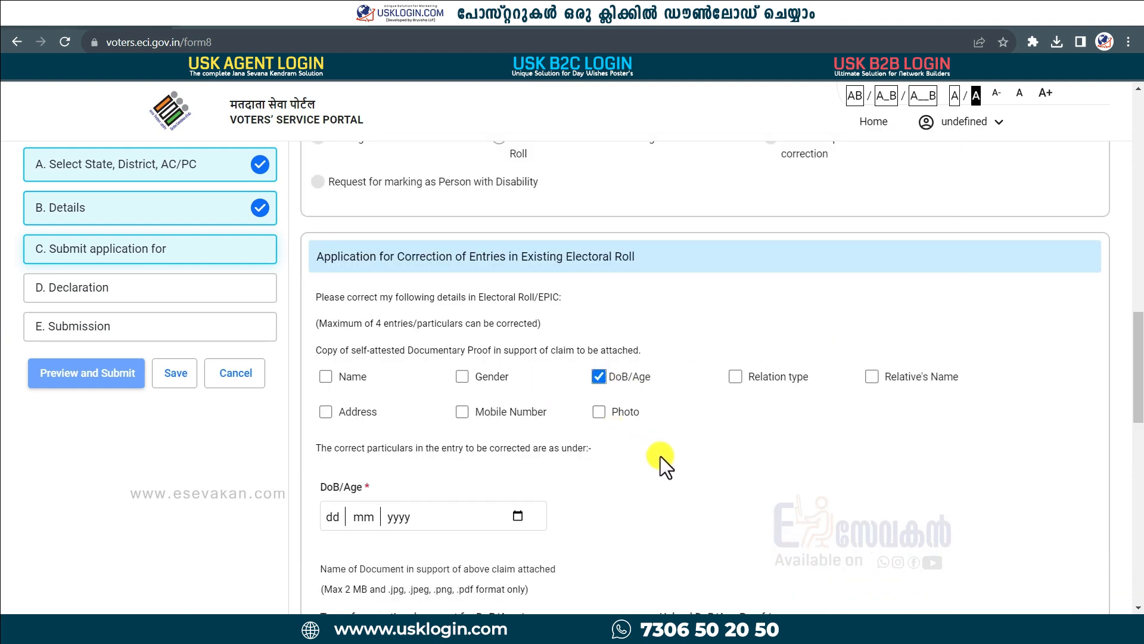
pyautogui.scroll(-3, 666, 456)
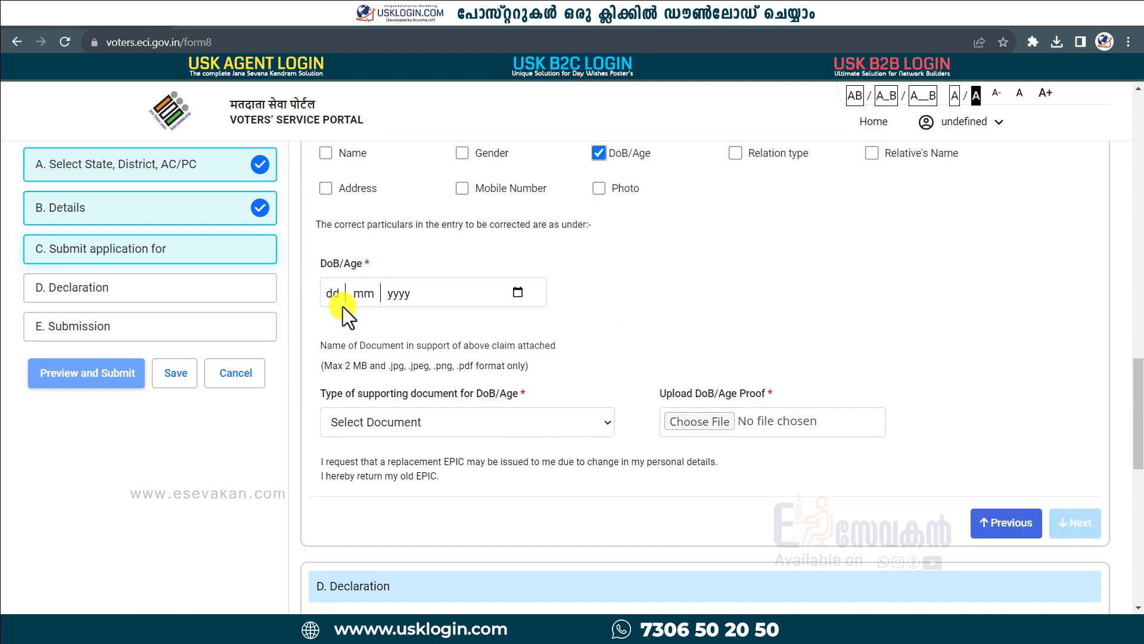
pyautogui.click(334, 294)
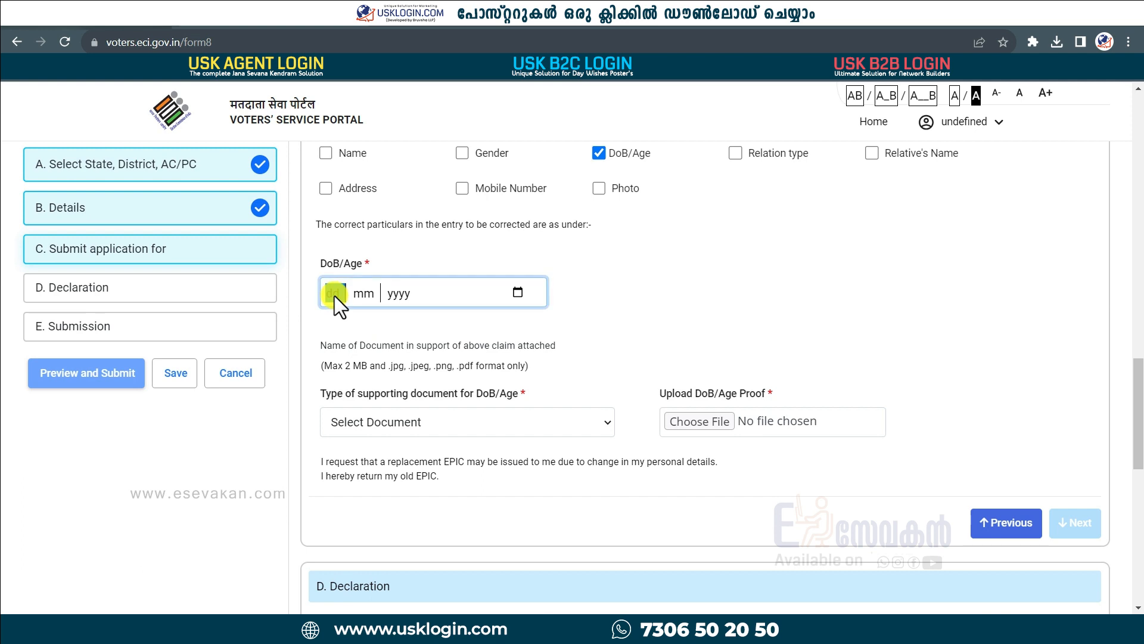
pyautogui.write('01')
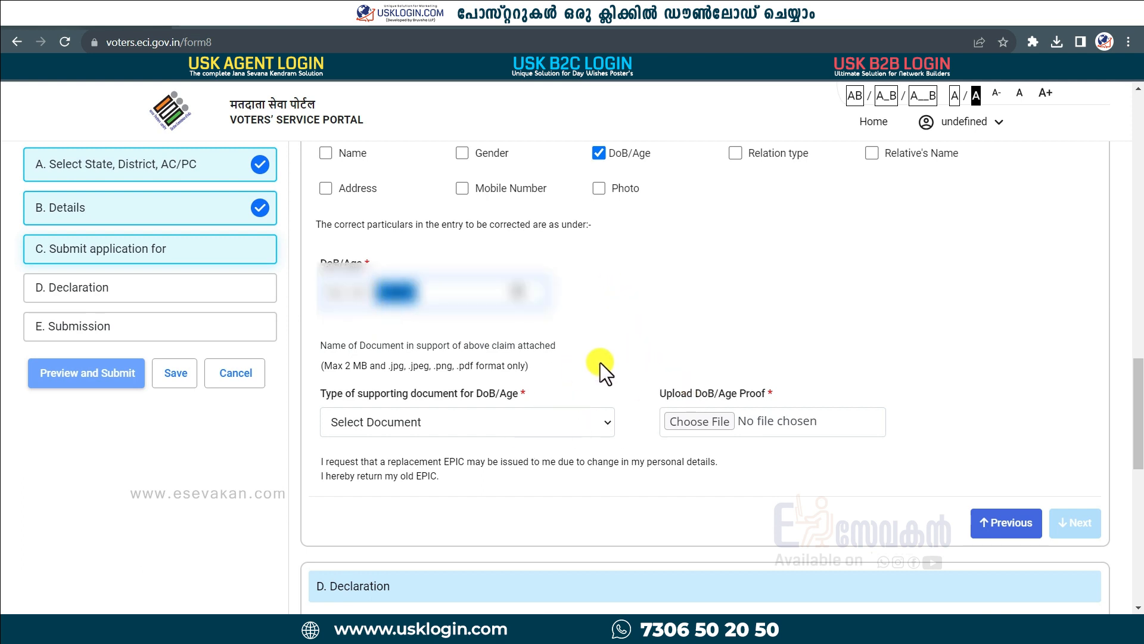
# - Choose Aadhaar Card as DoB proof, upload MY ADR.jpeg, and tick Photo for correction
pyautogui.click(600, 425)
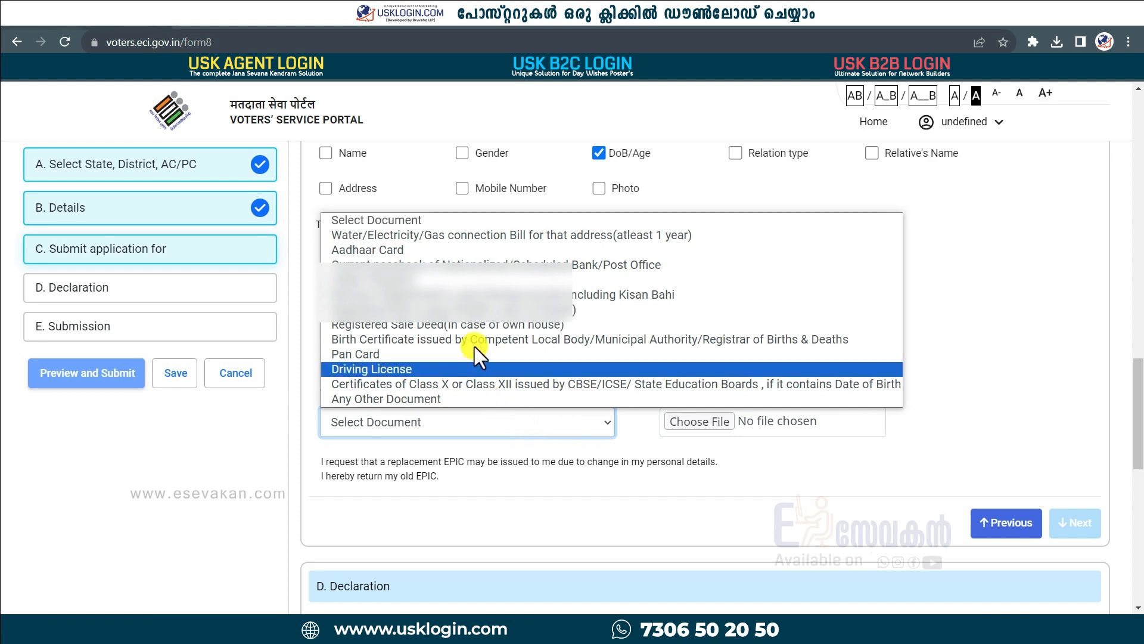
pyautogui.click(497, 251)
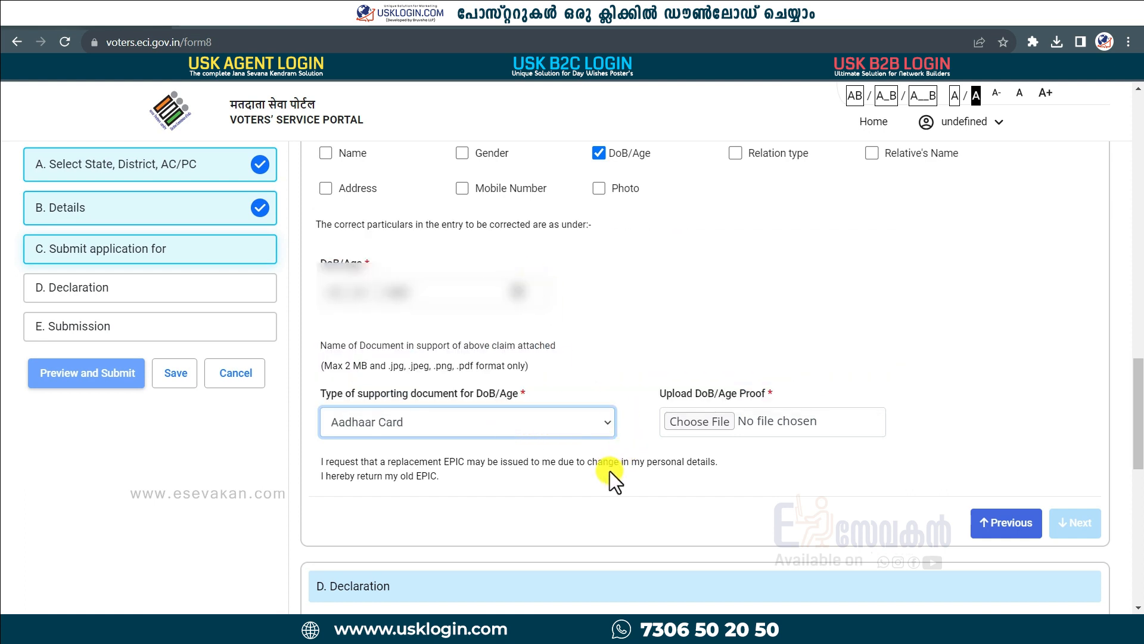
pyautogui.click(599, 427)
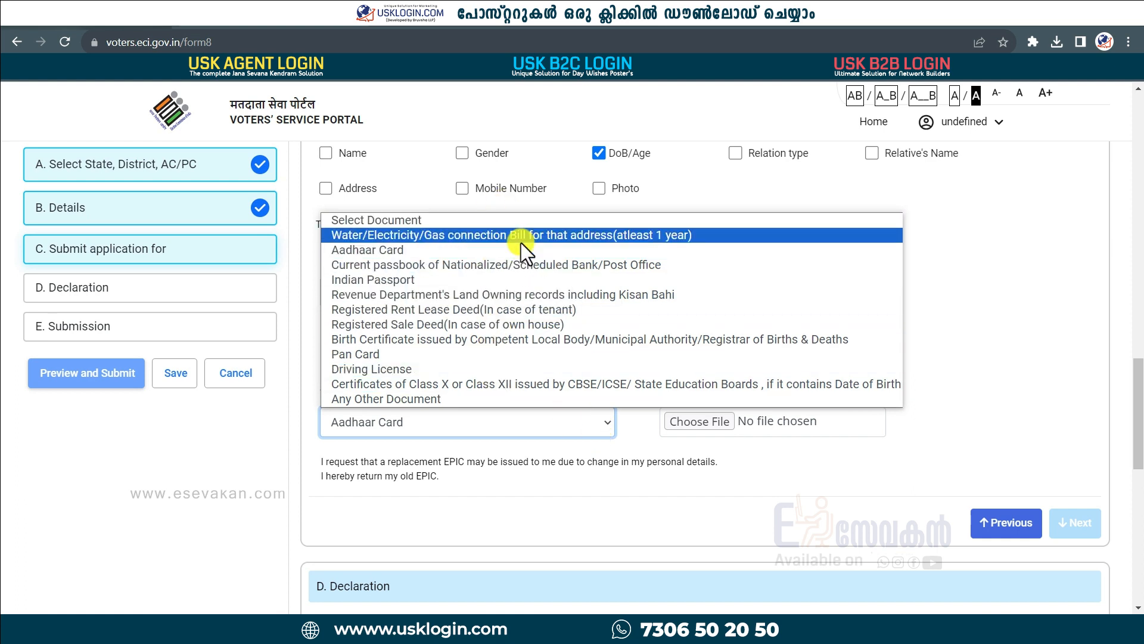
pyautogui.click(553, 433)
pyautogui.click(713, 425)
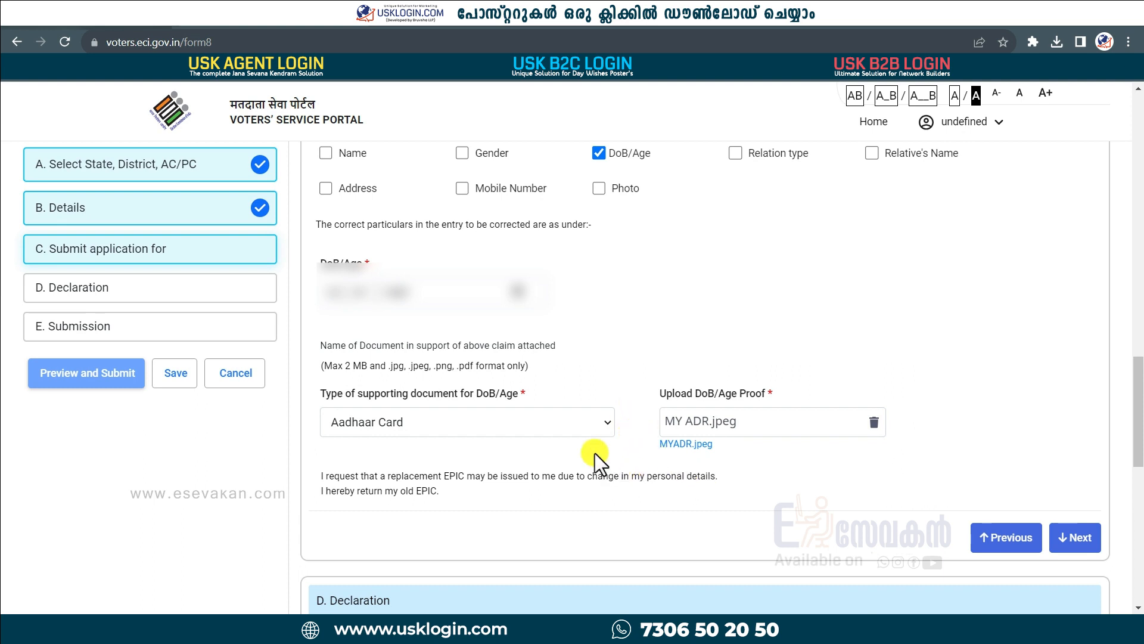
pyautogui.click(599, 188)
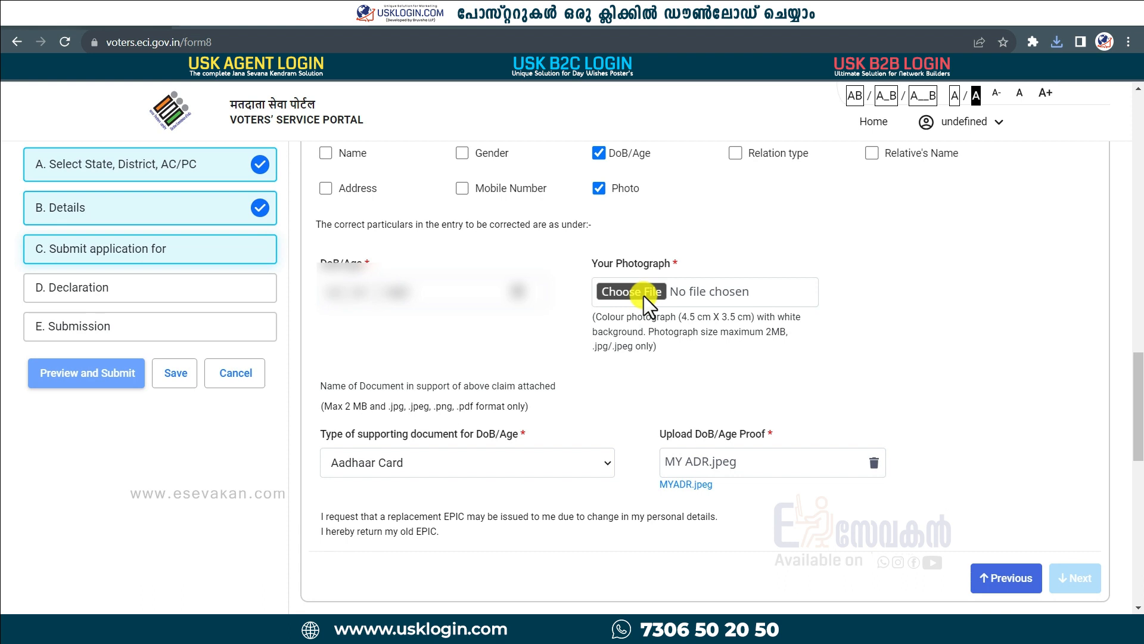
# - Upload Photo.jpeg as the new photograph and save the cropped image
pyautogui.click(643, 296)
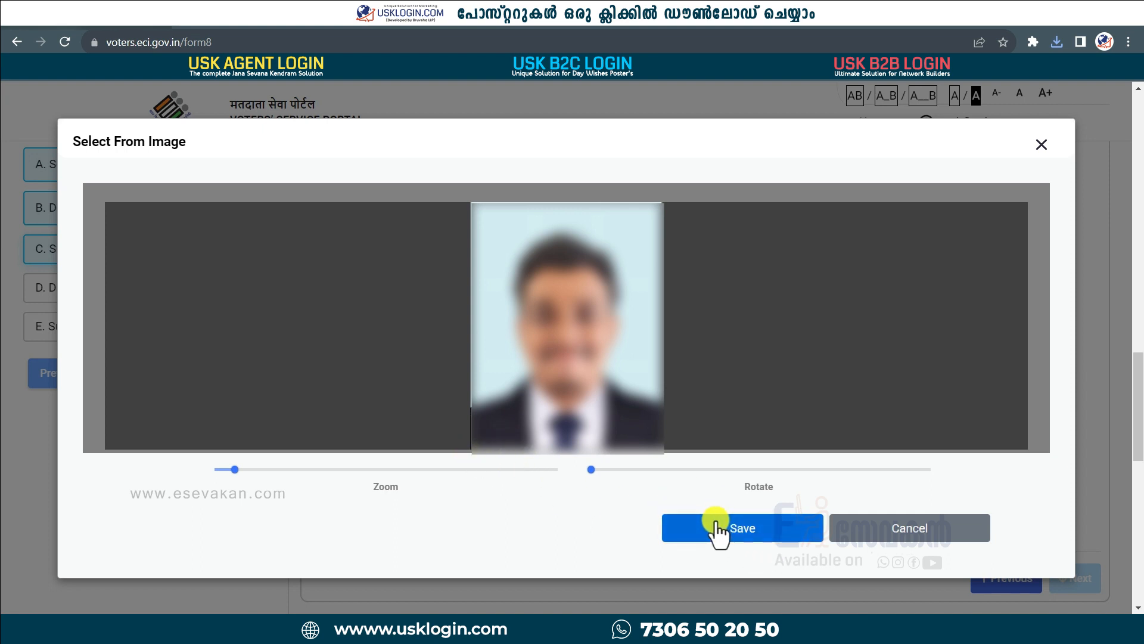
pyautogui.click(742, 529)
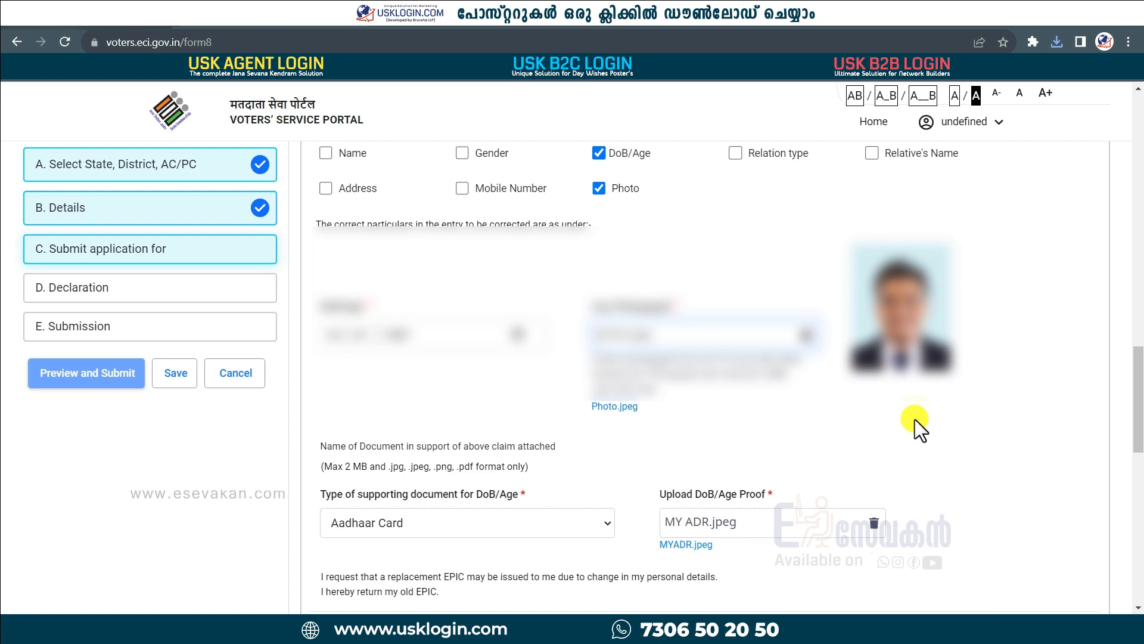
pyautogui.scroll(-1, 915, 419)
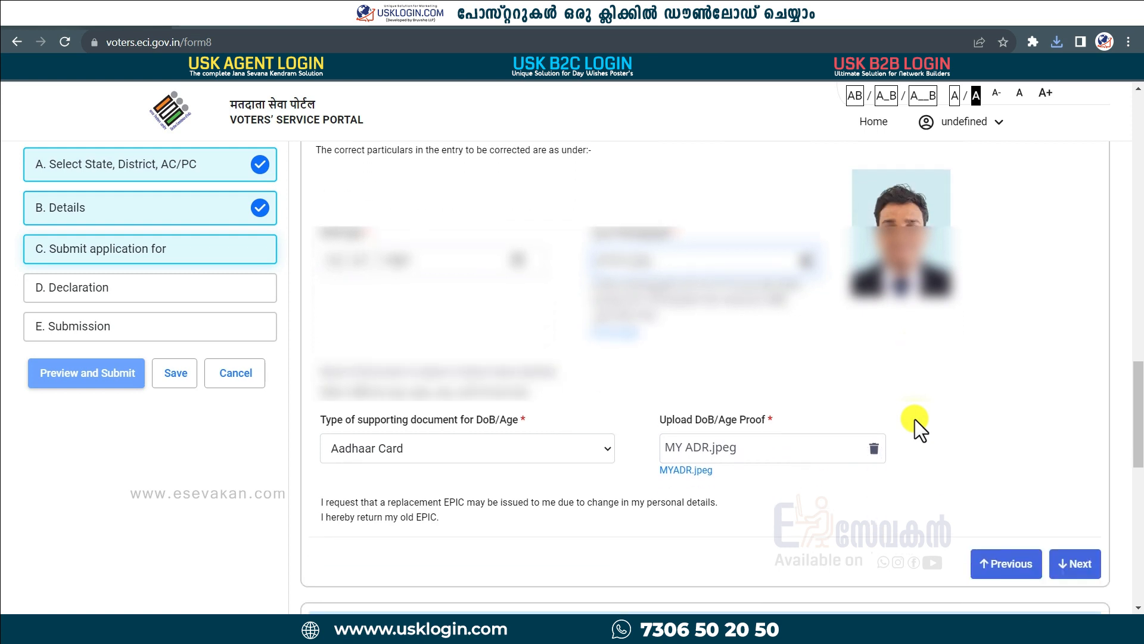
pyautogui.scroll(1, 914, 419)
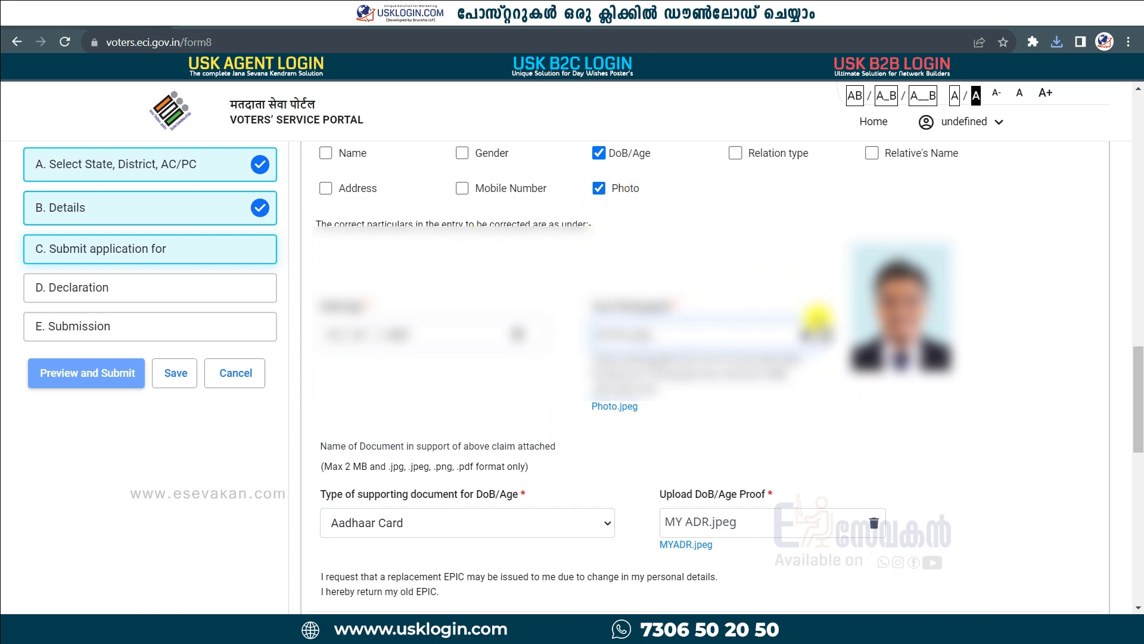
pyautogui.scroll(-2, 858, 370)
# - Enter AYIPPUZHA as the place in the declaration
pyautogui.click(1091, 493)
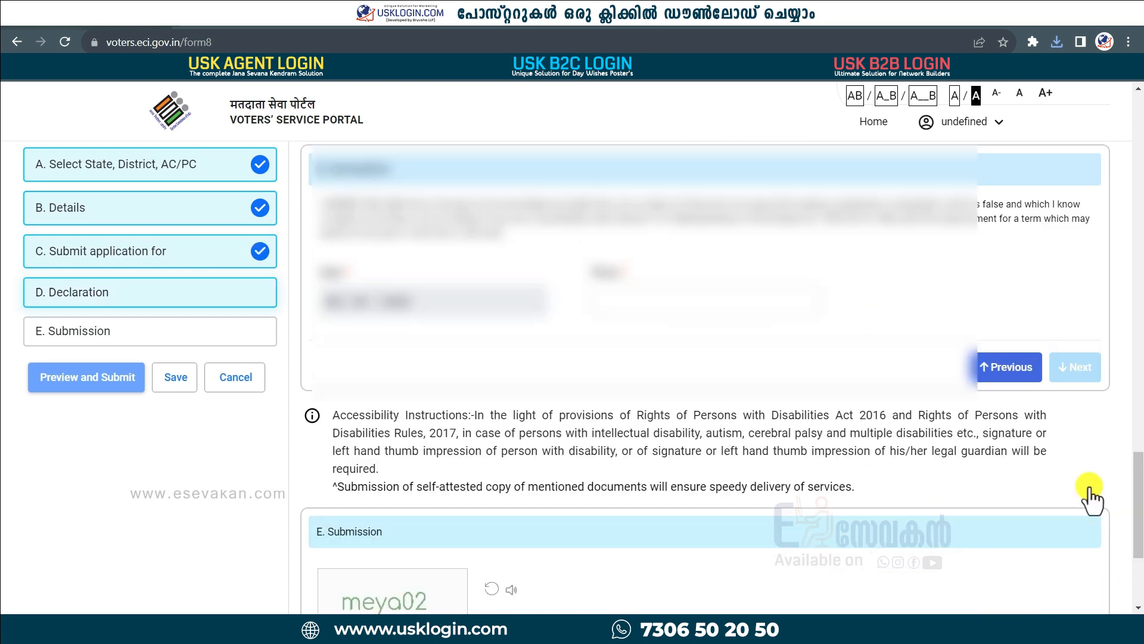
pyautogui.click(653, 305)
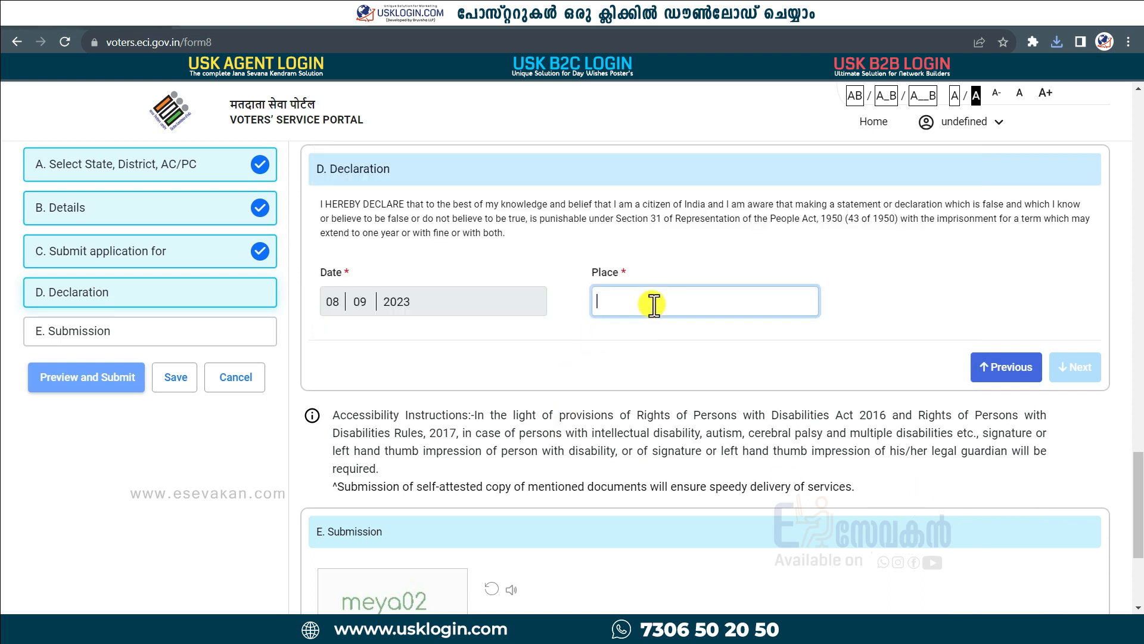
pyautogui.write('AYIPPUZHA')
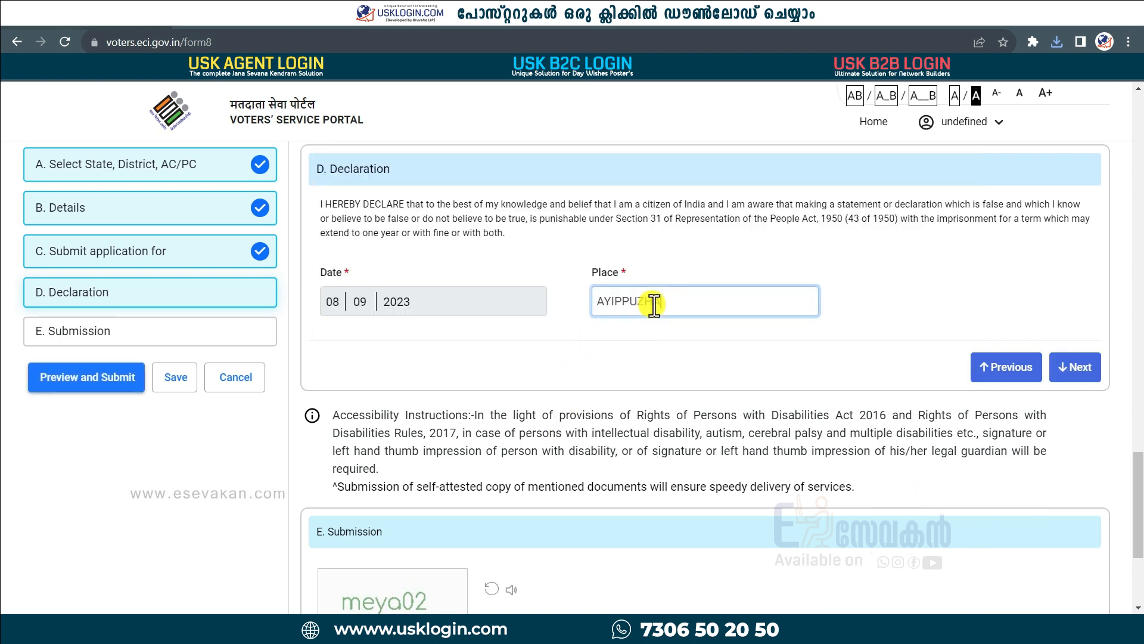
# - Fill in the submission captcha and open the application preview
pyautogui.click(1091, 367)
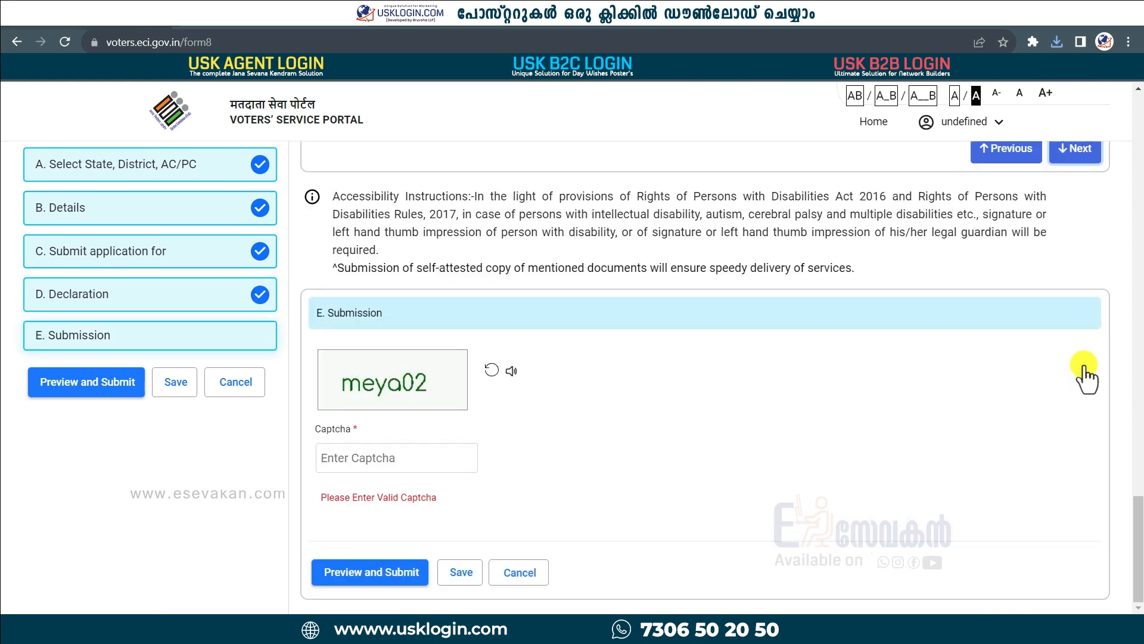
pyautogui.click(372, 459)
pyautogui.write('m')
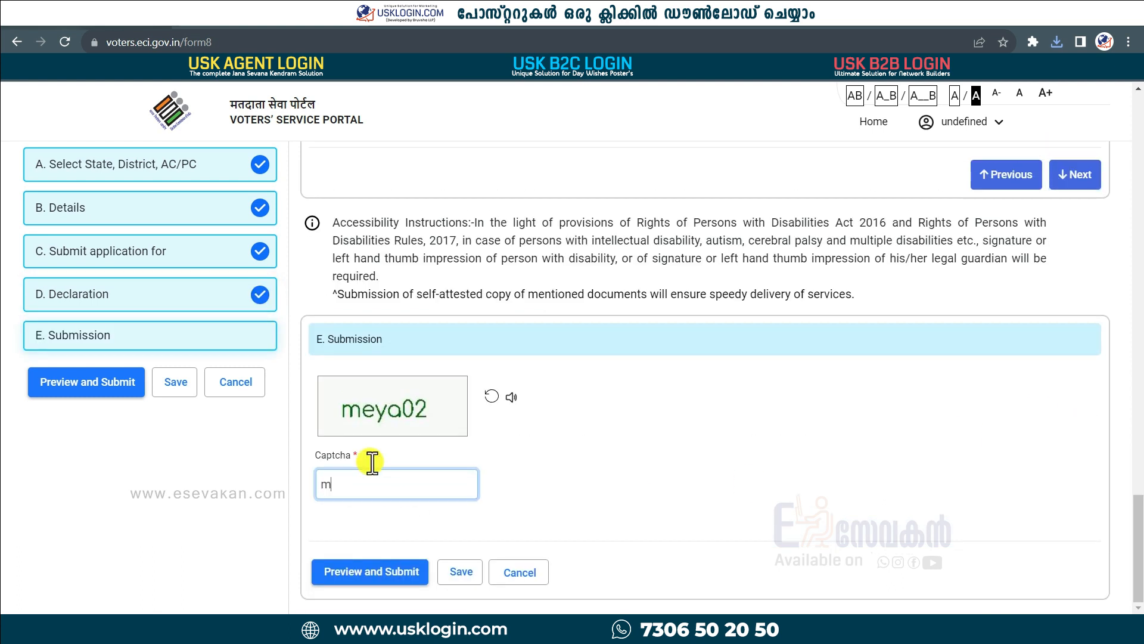
pyautogui.write('eya02')
pyautogui.click(384, 581)
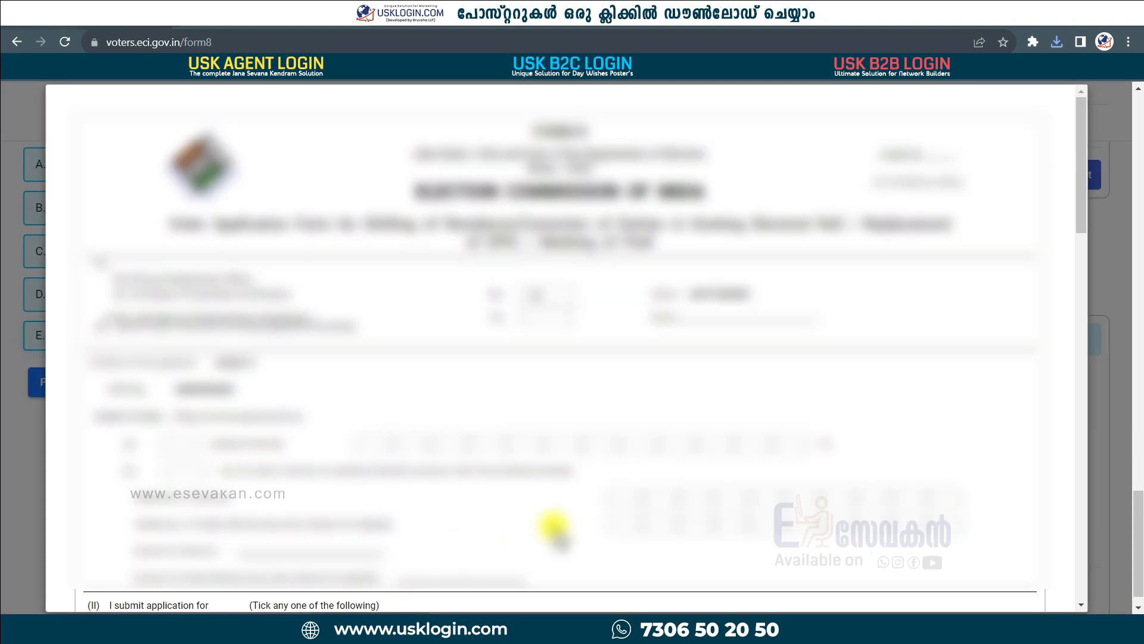
# - Review the Form 8 preview and submit the application
pyautogui.scroll(-20, 554, 526)
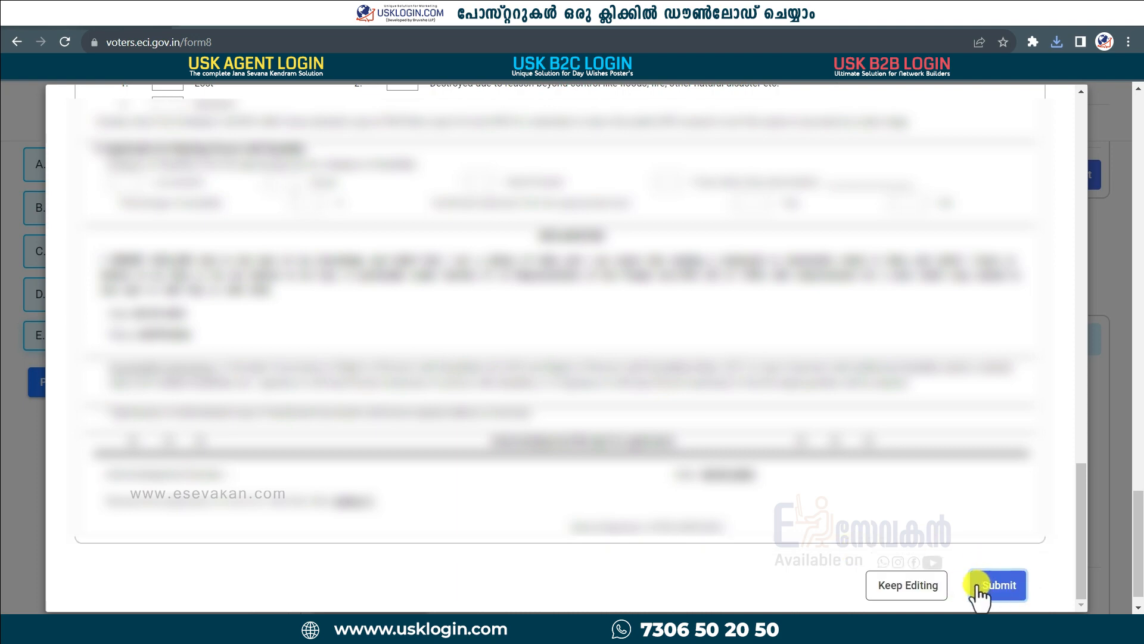
pyautogui.click(981, 586)
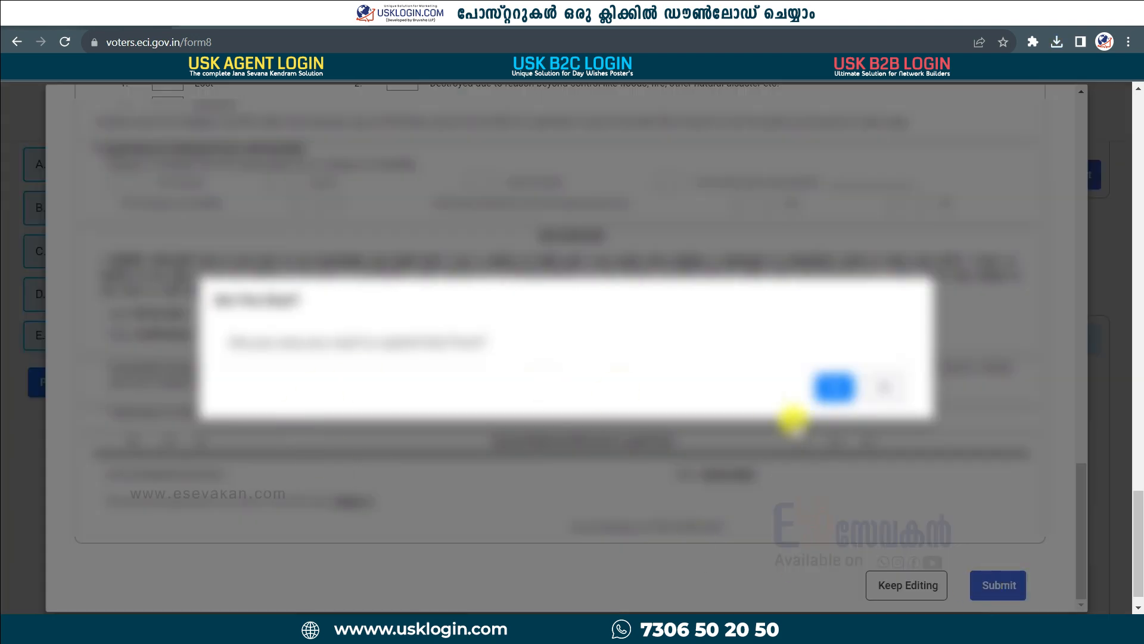